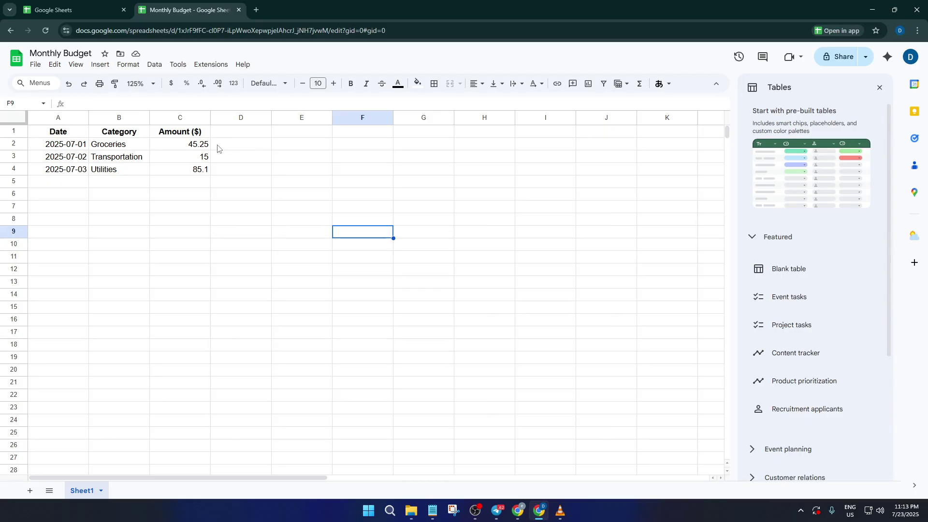
Create a blank spreadsheet from the Sheets home page and return to the Monthly Budget spreadsheet.
{"action": "left_click", "coordinate": [84, 4]}
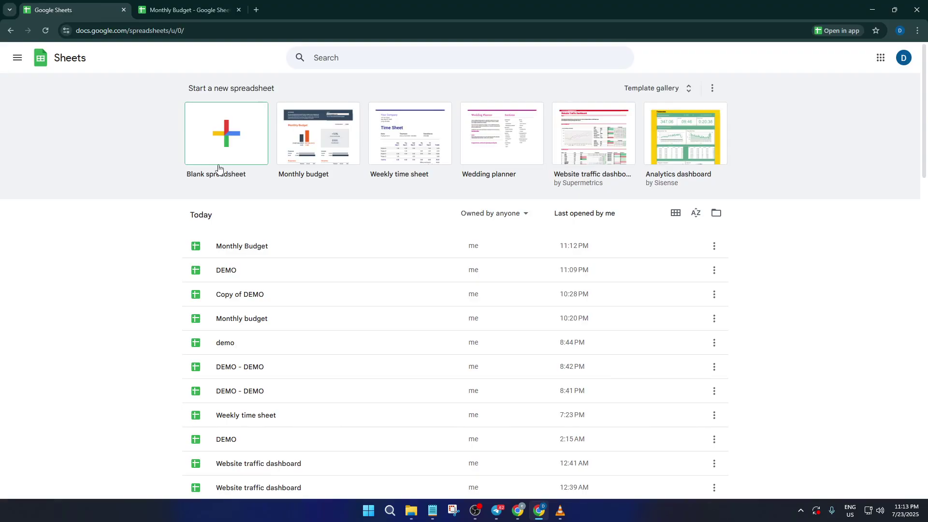
{"action": "left_click", "coordinate": [468, 275]}
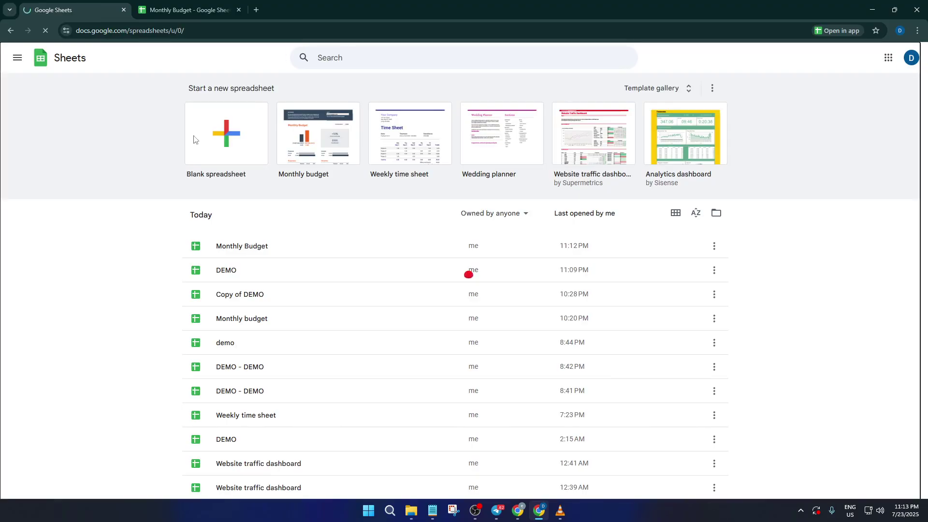
{"action": "left_click", "coordinate": [198, 12]}
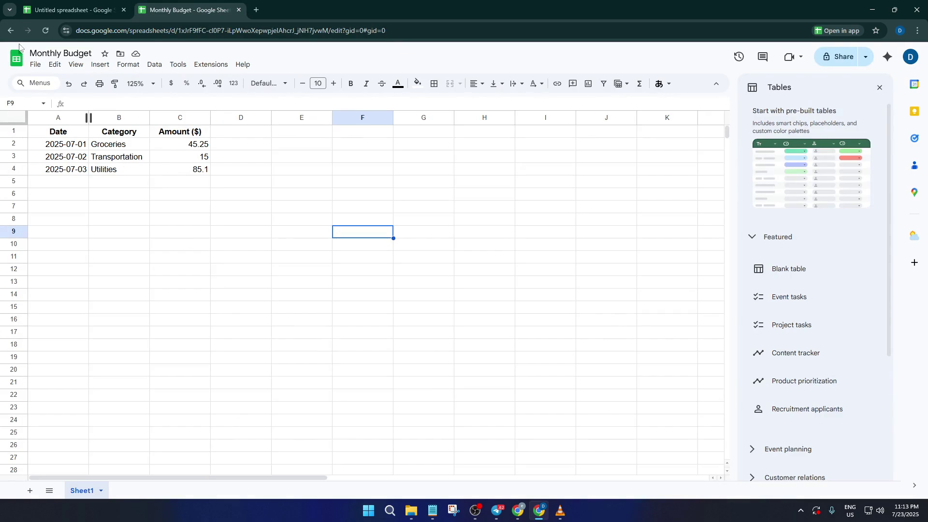
{"action": "left_click", "coordinate": [70, 52]}
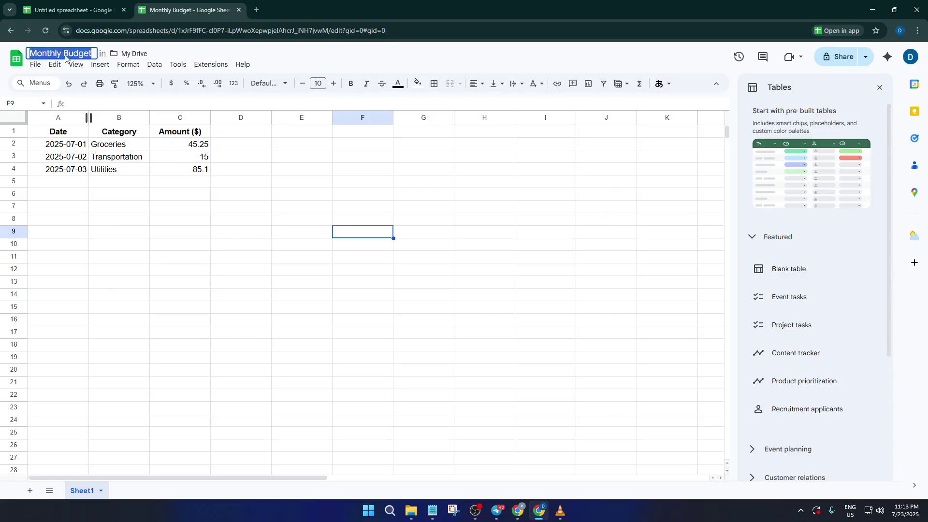
{"action": "key", "text": "Return"}
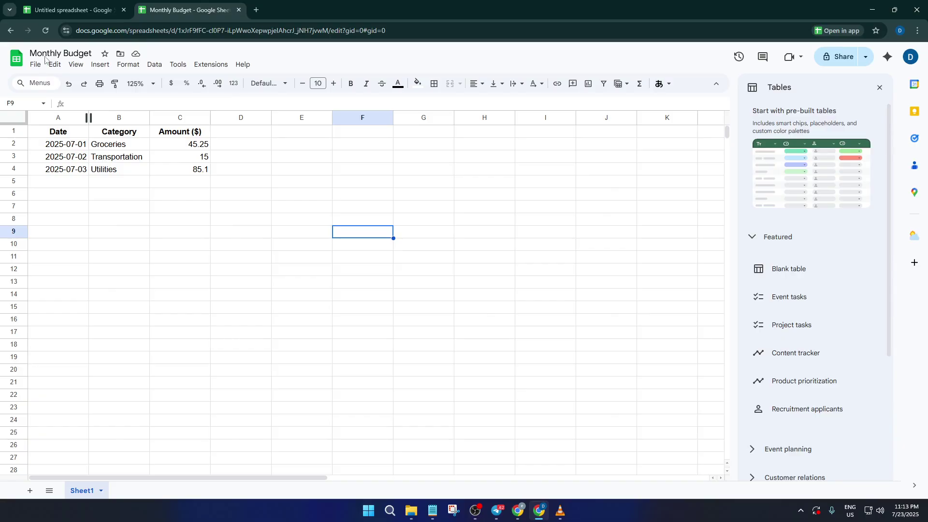
{"action": "left_click", "coordinate": [55, 53]}
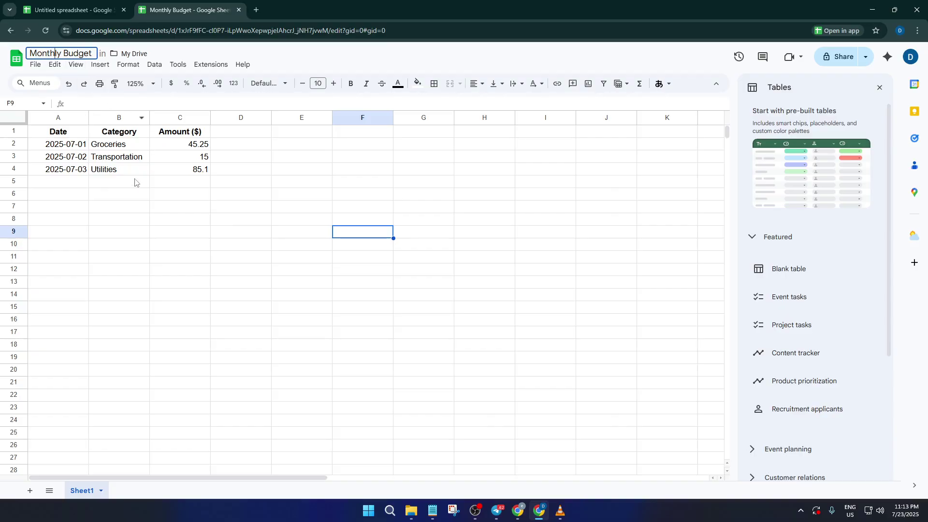
{"action": "left_click", "coordinate": [137, 193]}
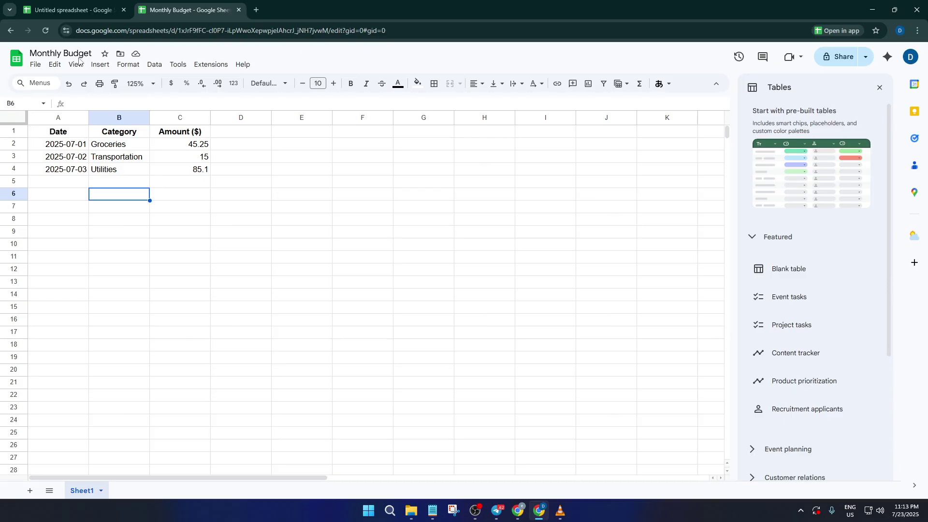
Examine the Date, Category and Amount ($) header cells in row 1.
{"action": "left_click", "coordinate": [82, 136]}
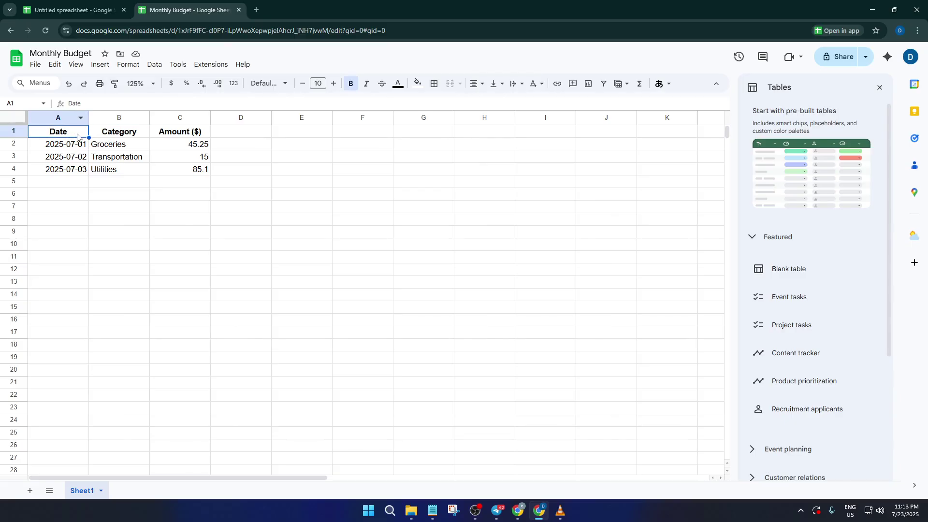
{"action": "left_click", "coordinate": [111, 136]}
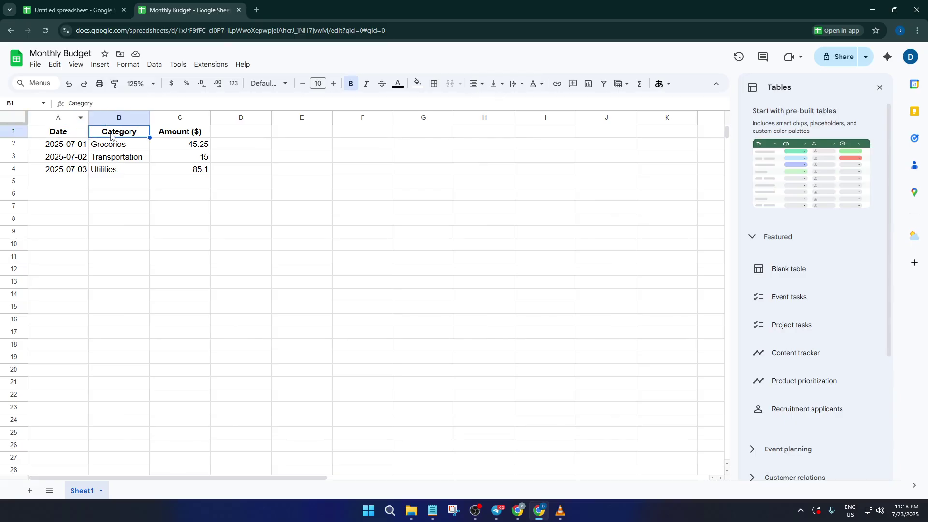
{"action": "left_click", "coordinate": [166, 134]}
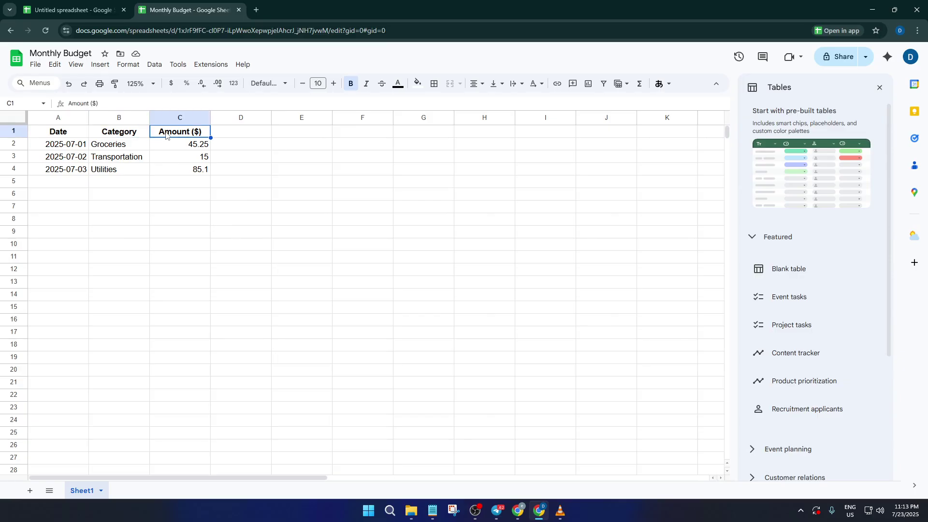
{"action": "left_click", "coordinate": [133, 138]}
{"action": "left_click", "coordinate": [78, 136]}
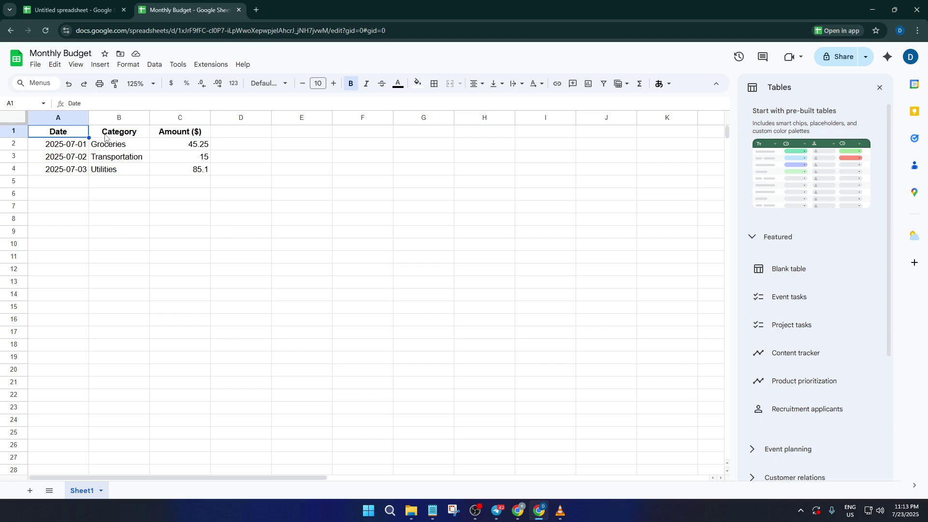
{"action": "left_click", "coordinate": [122, 137]}
{"action": "left_click", "coordinate": [193, 135]}
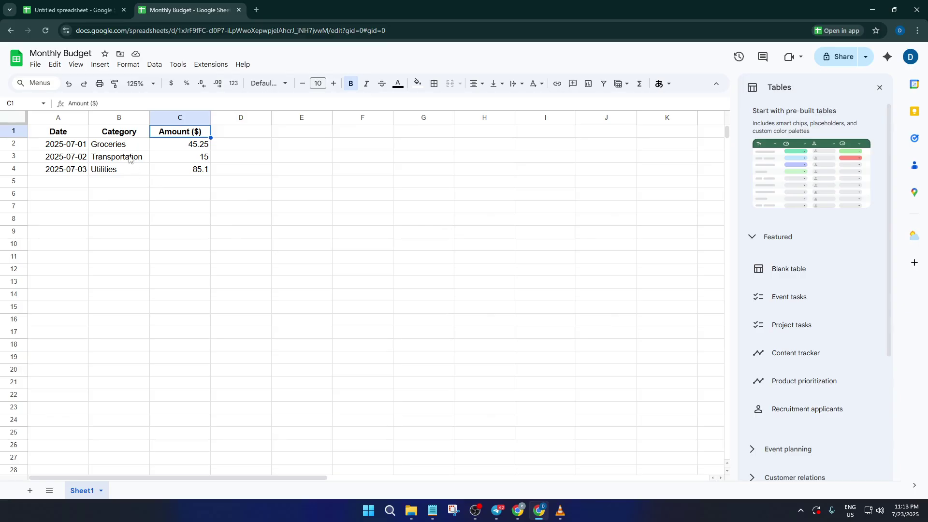
{"action": "left_click", "coordinate": [83, 137]}
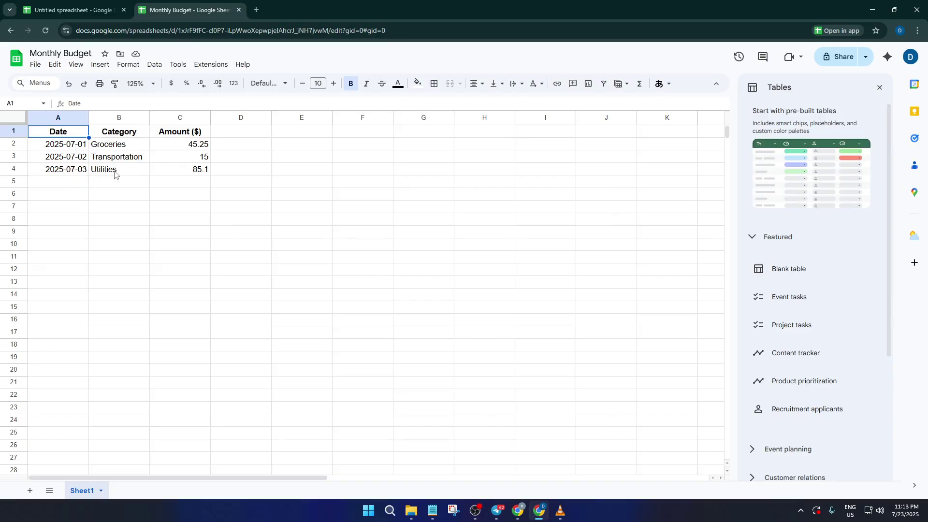
{"action": "left_click", "coordinate": [177, 135]}
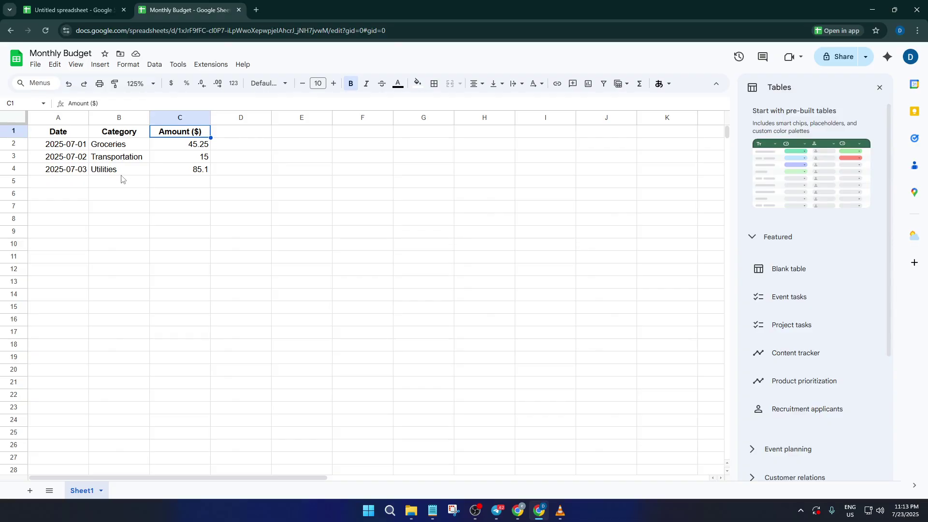
{"action": "left_click", "coordinate": [59, 138]}
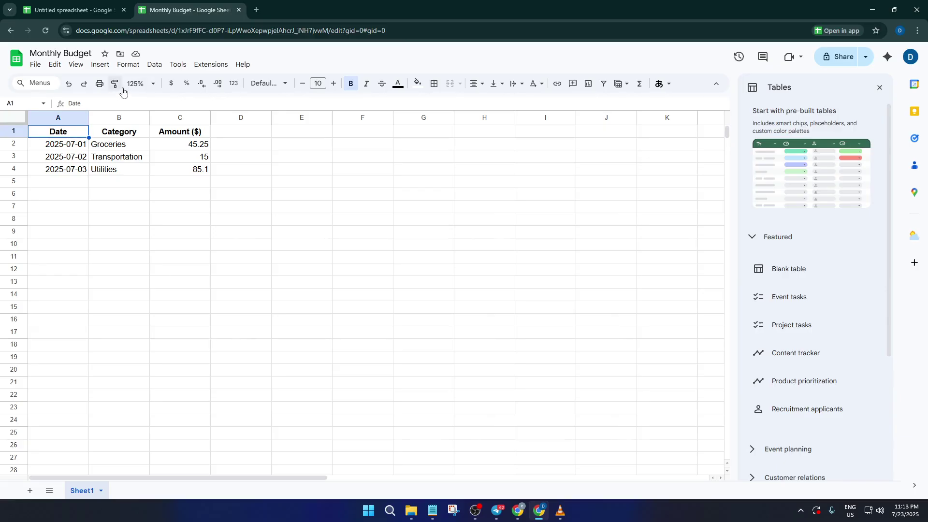
{"action": "left_click", "coordinate": [127, 65]}
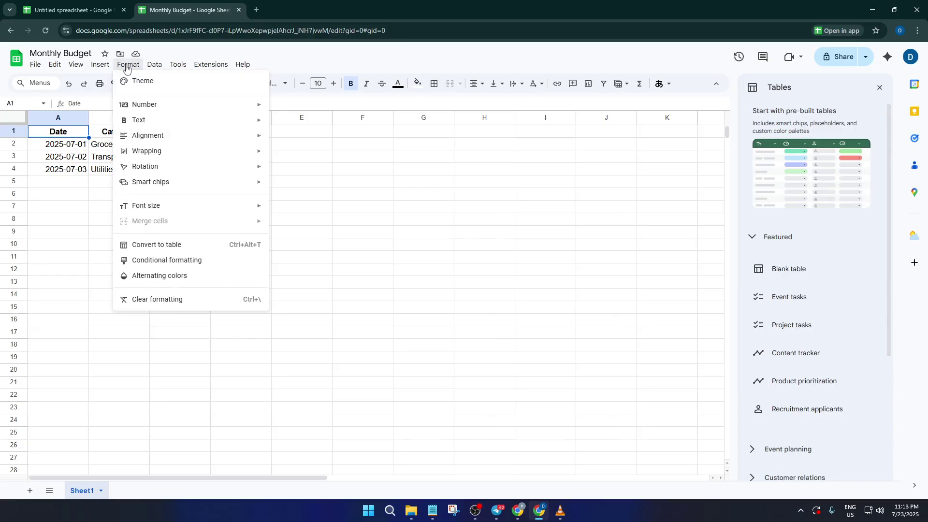
{"action": "mouse_move", "coordinate": [207, 106]}
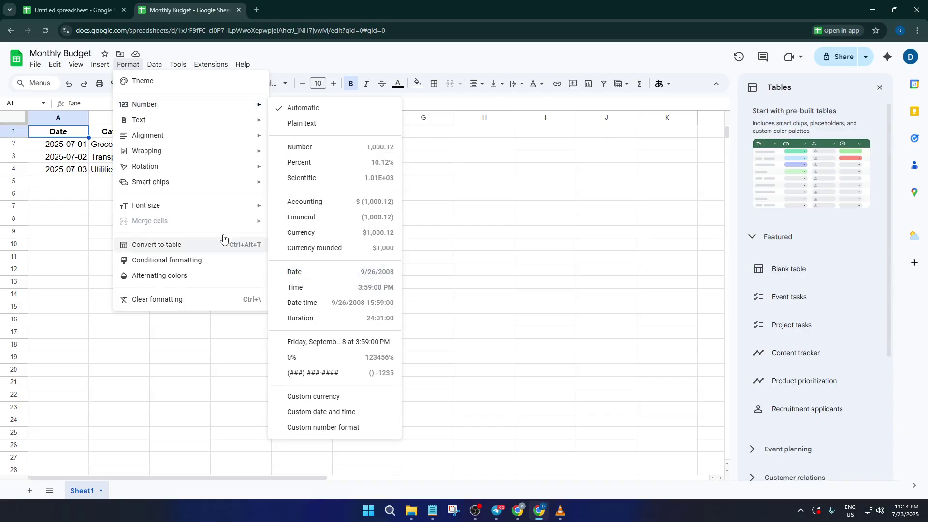
{"action": "left_click", "coordinate": [97, 196]}
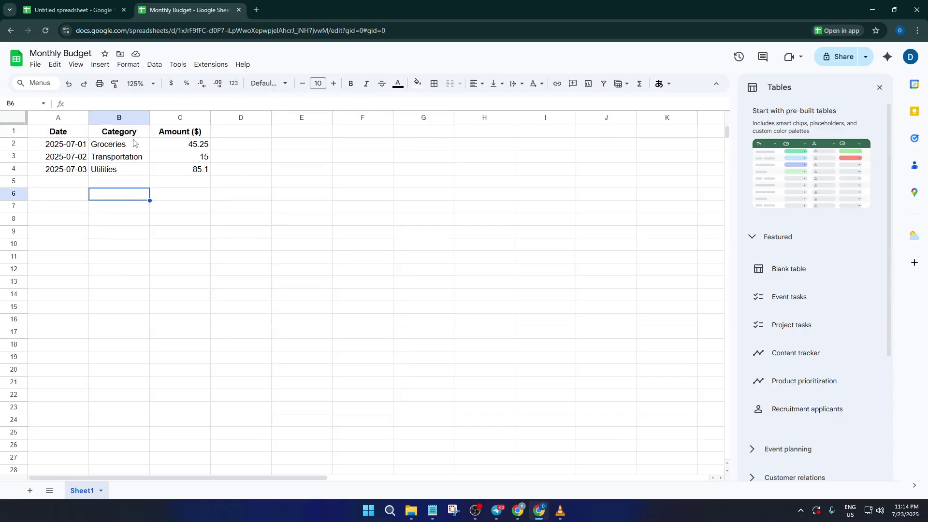
Format the amounts in C2:C4 with the custom dollar currency format $1,000.00.
{"action": "left_click", "coordinate": [190, 135]}
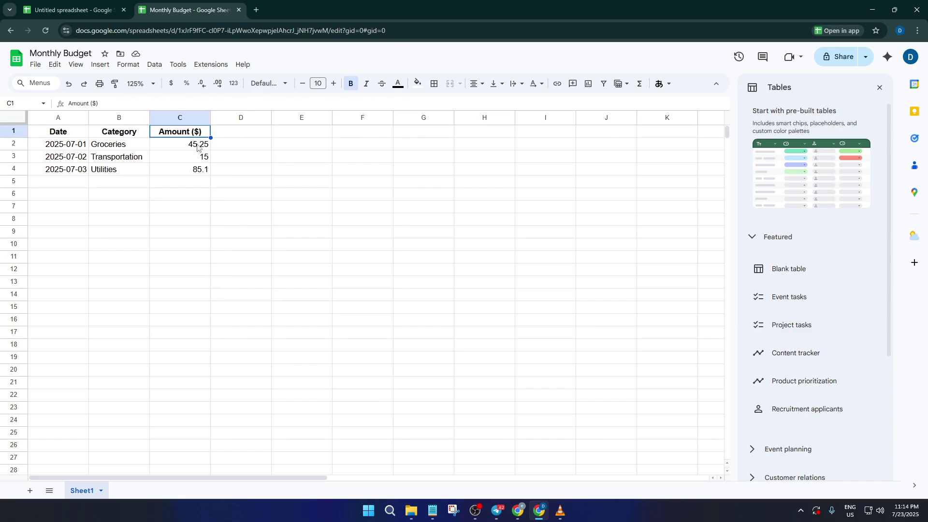
{"action": "left_click_drag", "start_coordinate": [198, 145], "coordinate": [200, 169]}
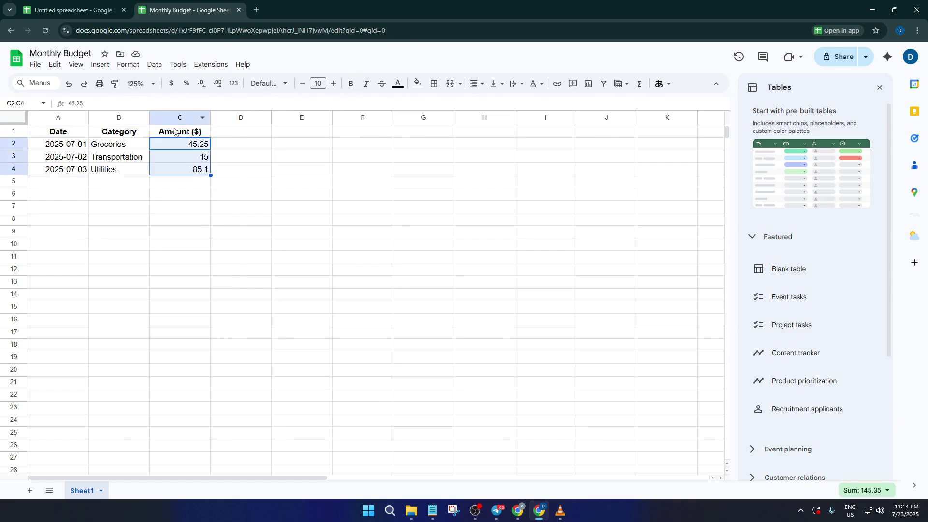
{"action": "left_click", "coordinate": [131, 65]}
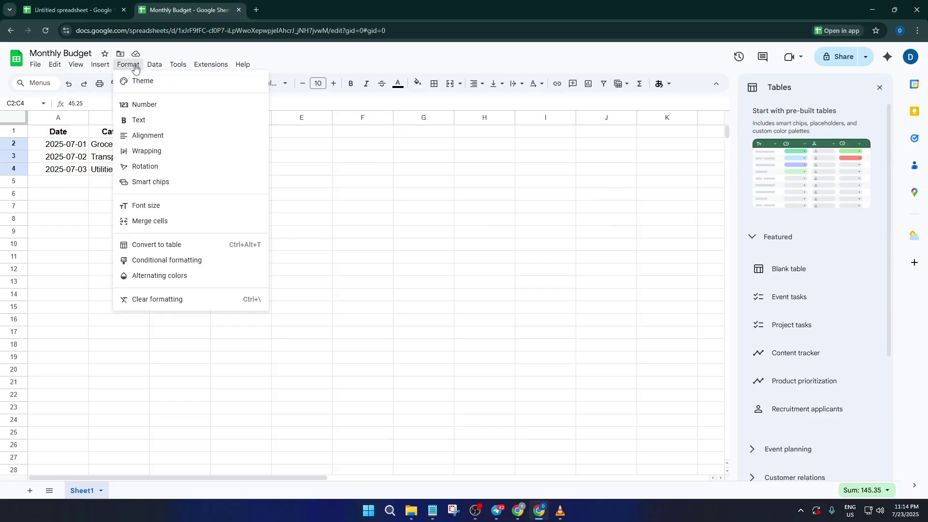
{"action": "mouse_move", "coordinate": [193, 103]}
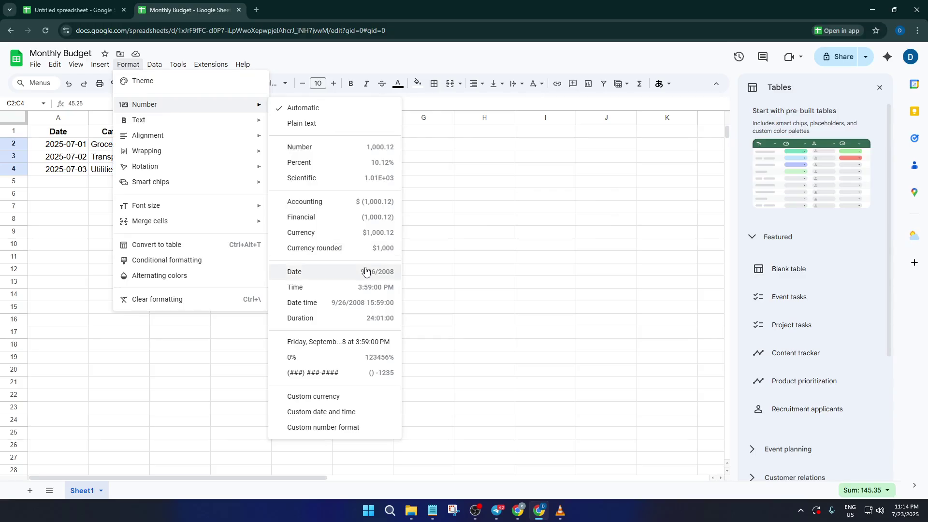
{"action": "left_click", "coordinate": [345, 402]}
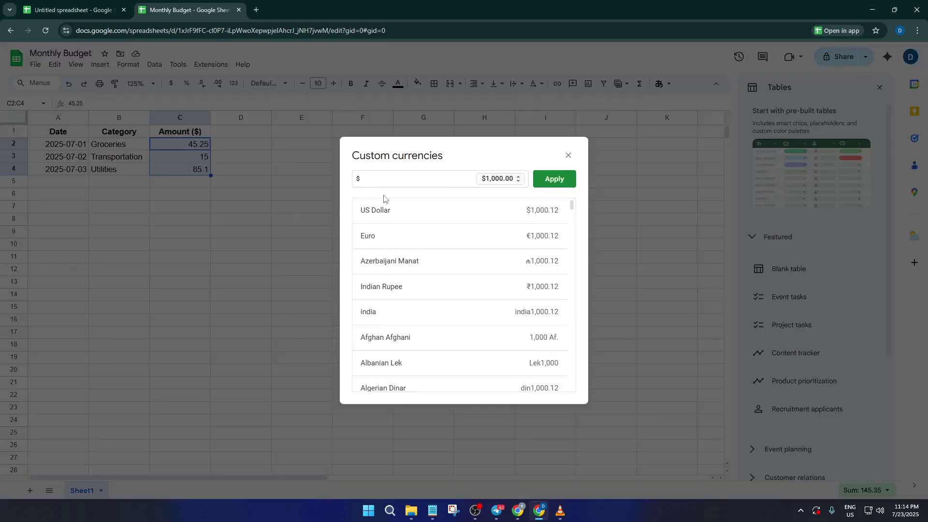
{"action": "left_click", "coordinate": [545, 182]}
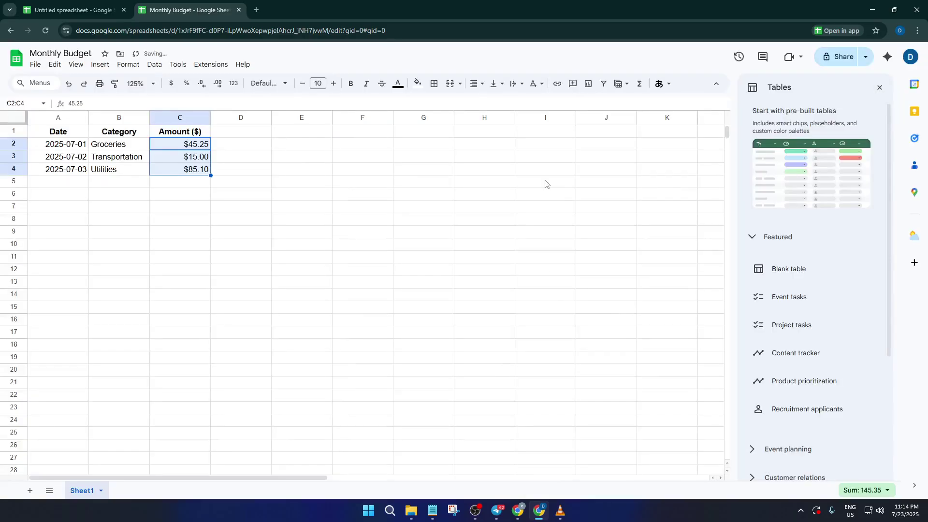
Total the amounts in cell C6 with the suggested formula =SUM(C2:C4).
{"action": "left_click", "coordinate": [161, 187]}
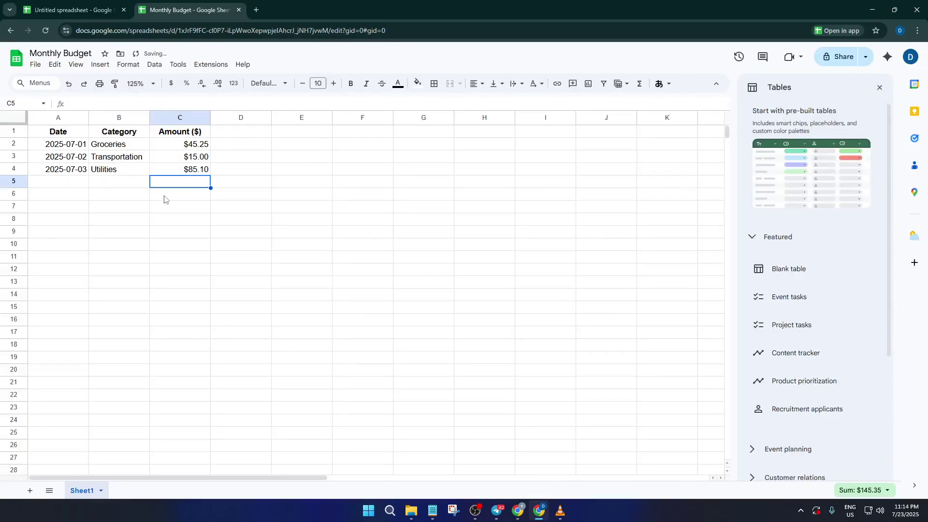
{"action": "left_click", "coordinate": [169, 209]}
{"action": "left_click", "coordinate": [175, 196]}
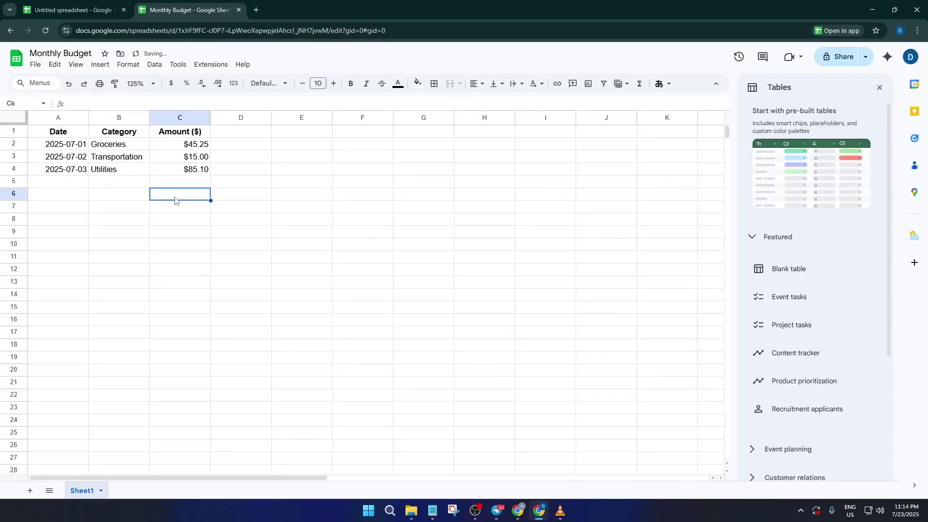
{"action": "type", "text": "="}
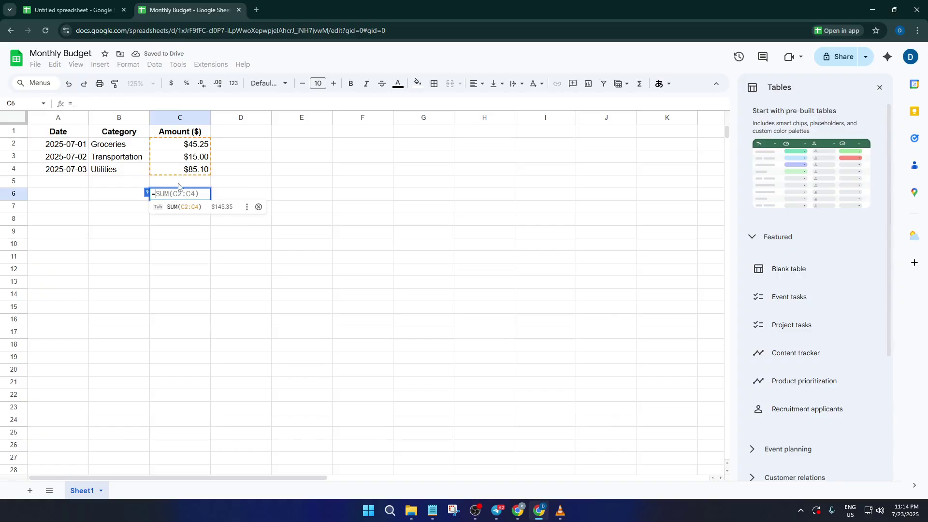
{"action": "left_click", "coordinate": [189, 207]}
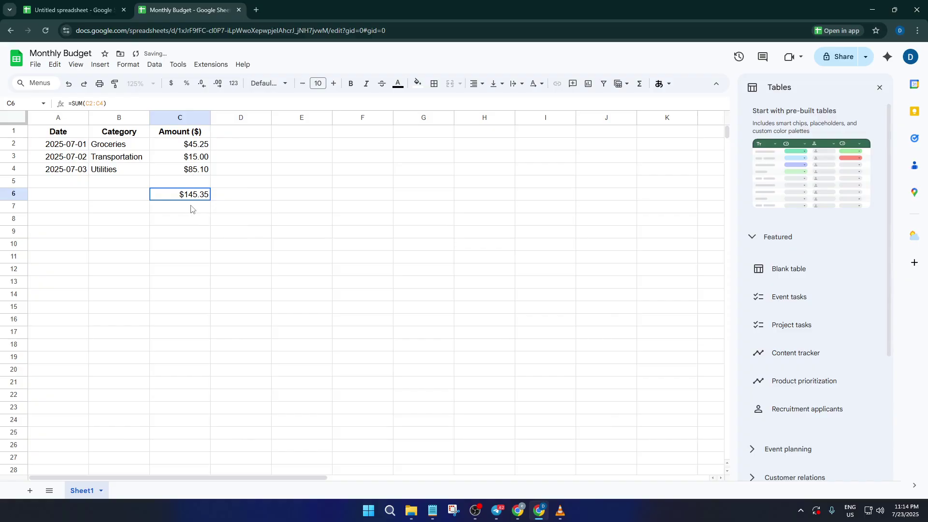
{"action": "left_click", "coordinate": [185, 207]}
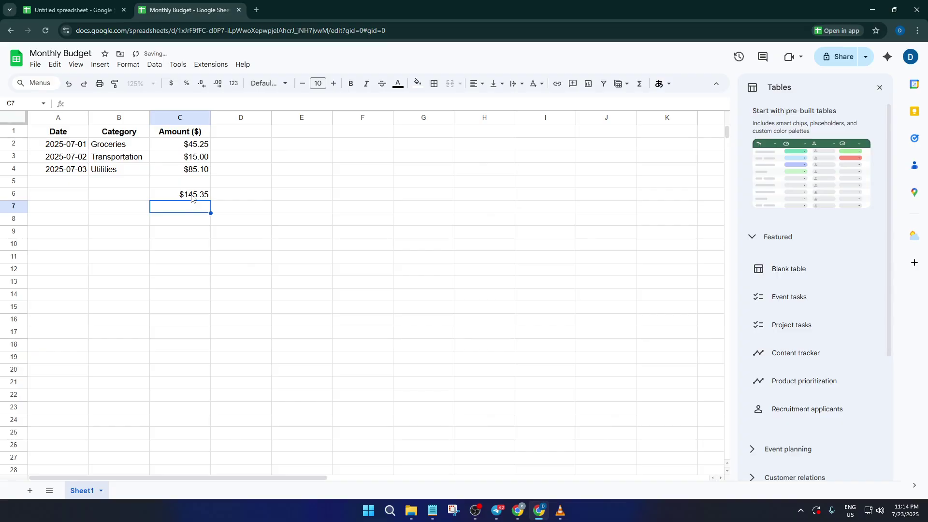
{"action": "left_click", "coordinate": [191, 195]}
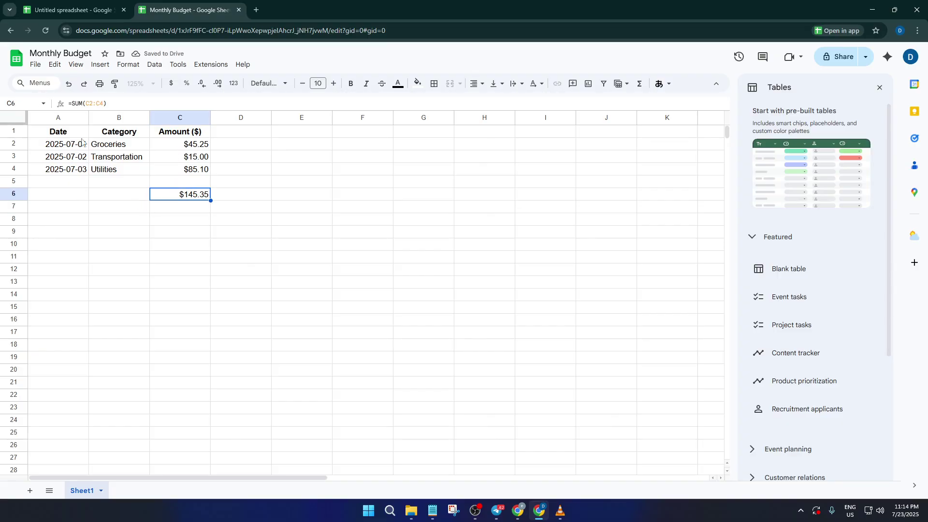
Turn bold off and back on for the header cells A1:C1.
{"action": "left_click_drag", "start_coordinate": [66, 136], "coordinate": [184, 134]}
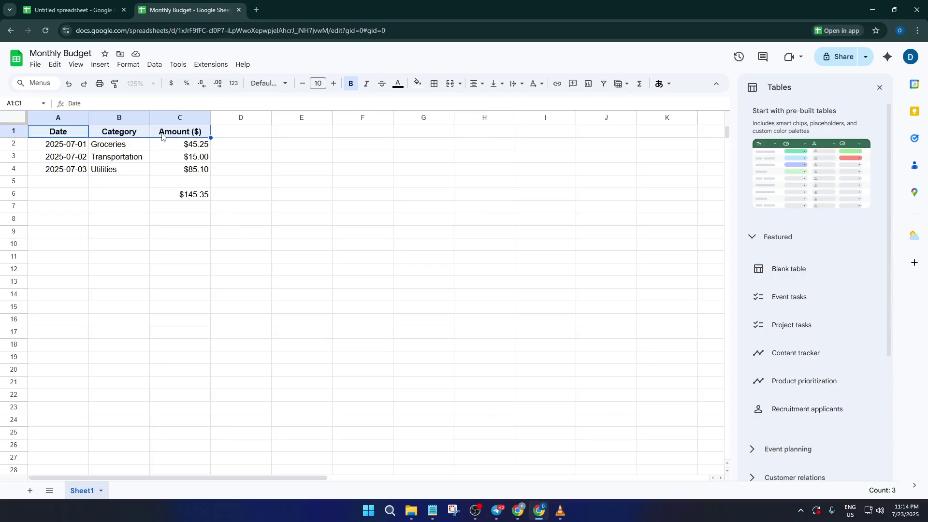
{"action": "left_click", "coordinate": [350, 91]}
{"action": "left_click", "coordinate": [350, 91]}
Freeze header row 1 and check that it stays in place above the data rows.
{"action": "left_click_drag", "start_coordinate": [16, 138], "coordinate": [16, 140]}
{"action": "left_click", "coordinate": [117, 197]}
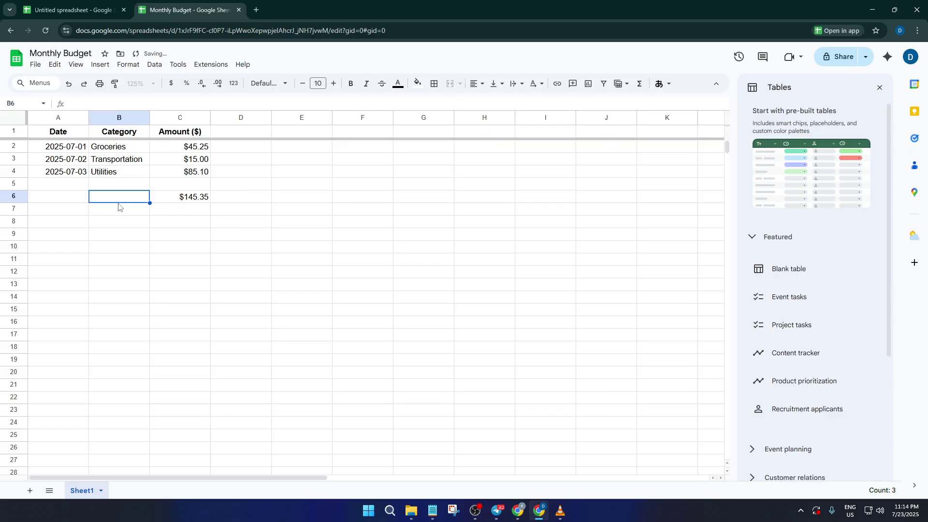
{"action": "scroll", "coordinate": [128, 175], "scroll_direction": "down", "scroll_amount": 2}
{"action": "scroll", "coordinate": [129, 175], "scroll_direction": "down", "scroll_amount": 2}
{"action": "scroll", "coordinate": [129, 176], "scroll_direction": "up", "scroll_amount": 4}
{"action": "scroll", "coordinate": [129, 175], "scroll_direction": "down", "scroll_amount": 3}
{"action": "scroll", "coordinate": [129, 175], "scroll_direction": "up", "scroll_amount": 3}
{"action": "left_click", "coordinate": [128, 175]}
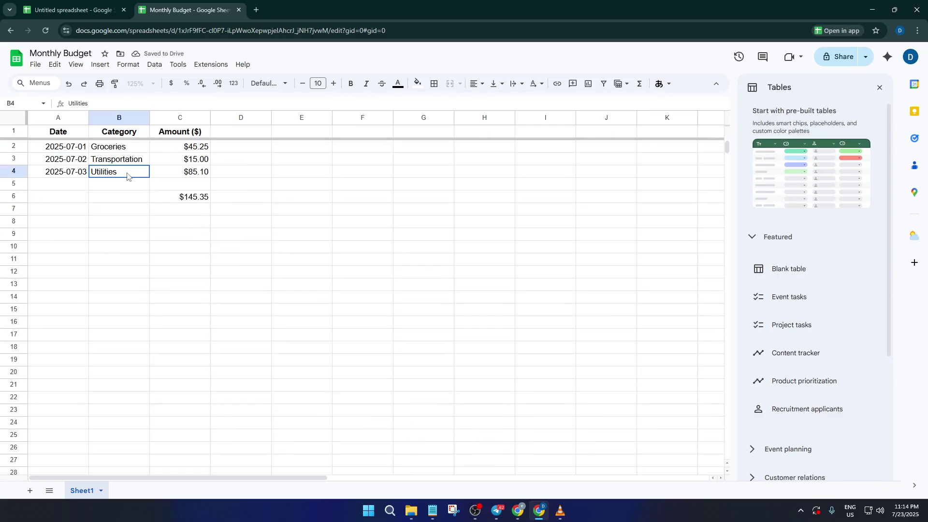
Rename the sheet Sheet1 to Expenses.
{"action": "right_click", "coordinate": [85, 492]}
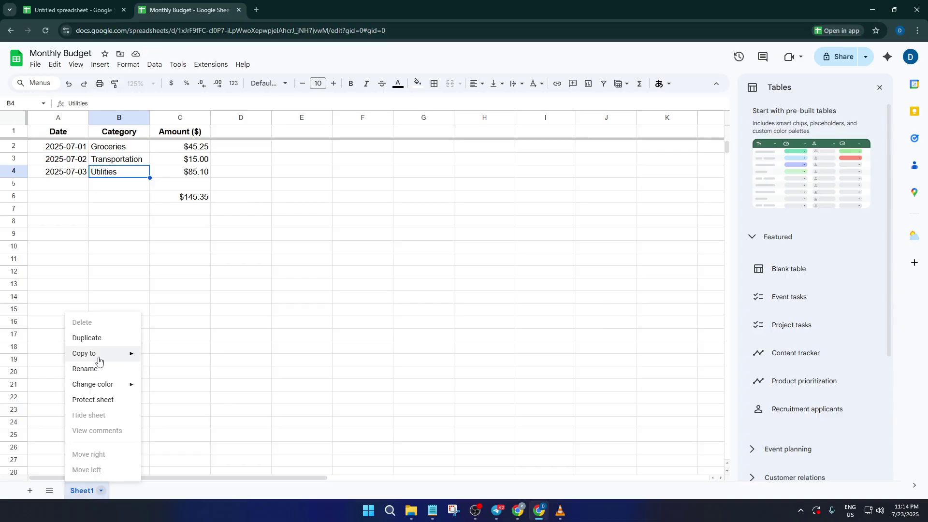
{"action": "left_click", "coordinate": [93, 371]}
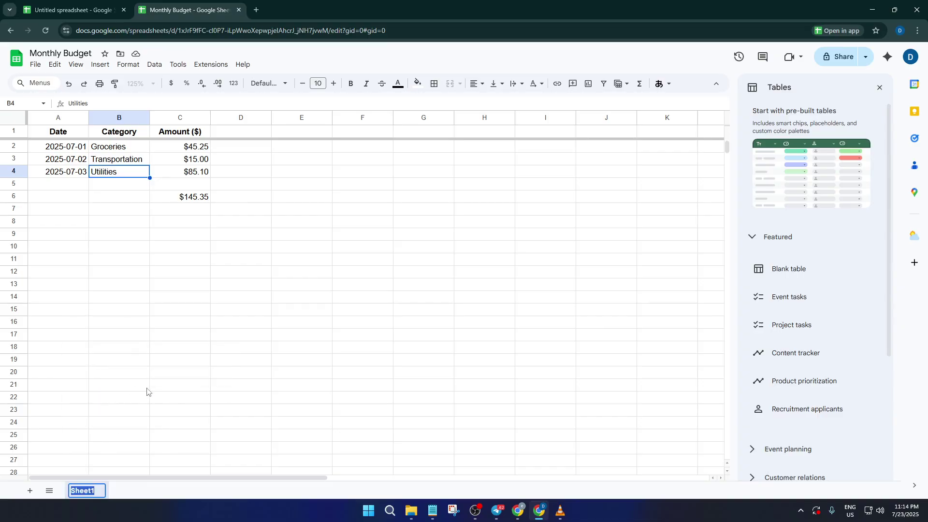
{"action": "type", "text": "Expenses"}
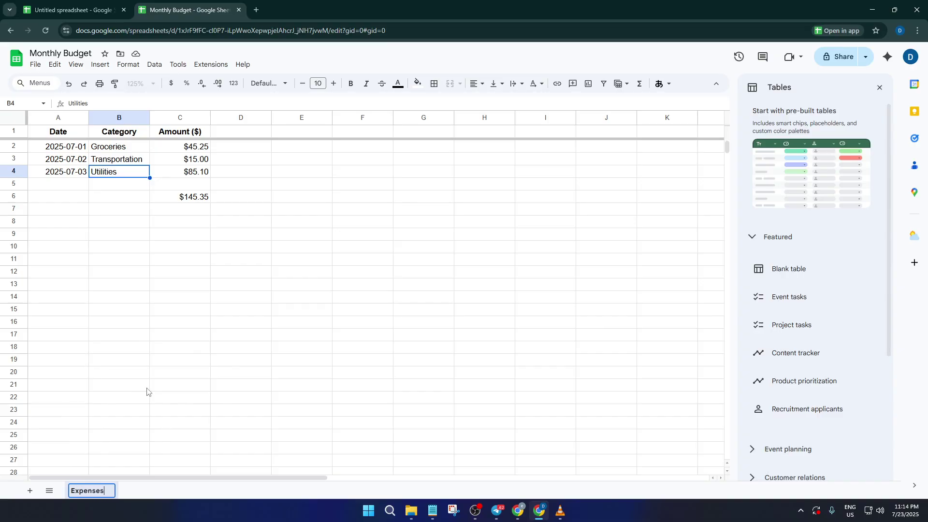
{"action": "left_click", "coordinate": [147, 250]}
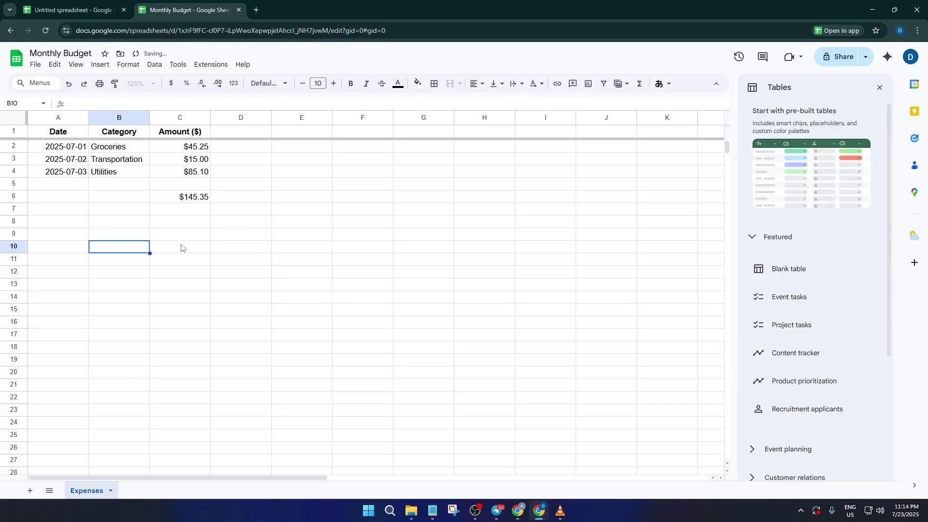
{"action": "left_click", "coordinate": [126, 195]}
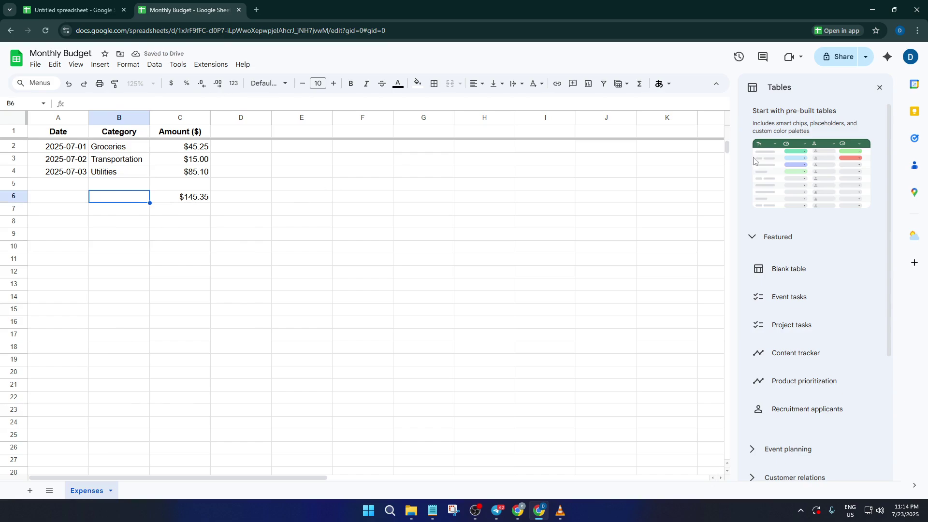
Close the pre-built Tables suggestions and set the spreadsheet's general access to Anyone with the link as Viewer.
{"action": "left_click", "coordinate": [880, 88]}
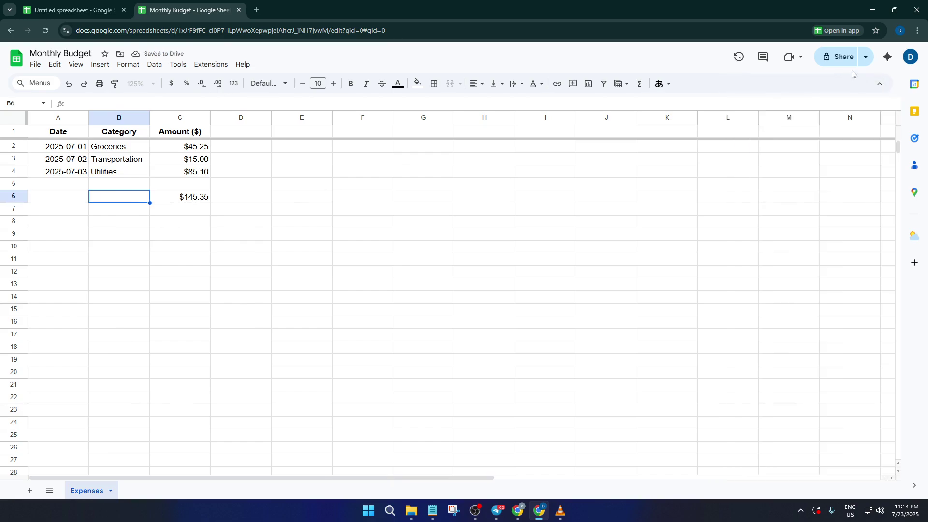
{"action": "left_click", "coordinate": [840, 57]}
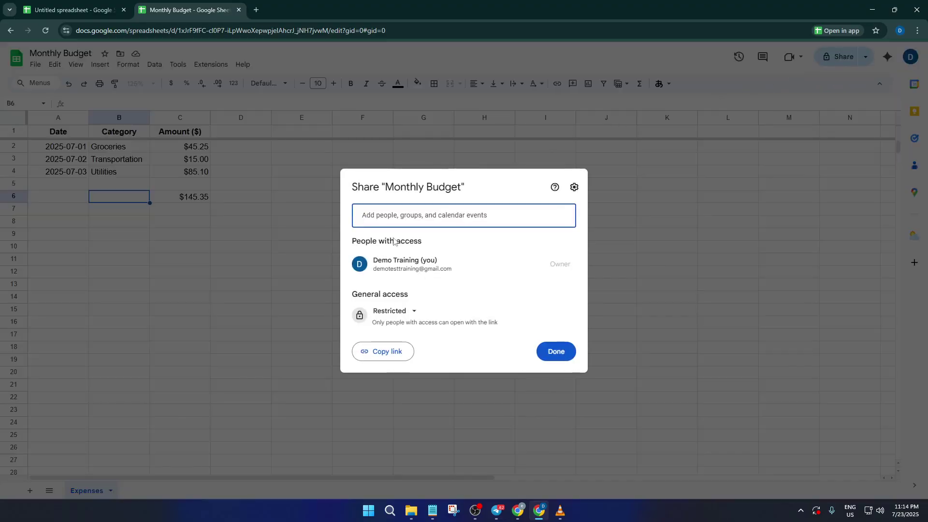
{"action": "left_click", "coordinate": [414, 311]}
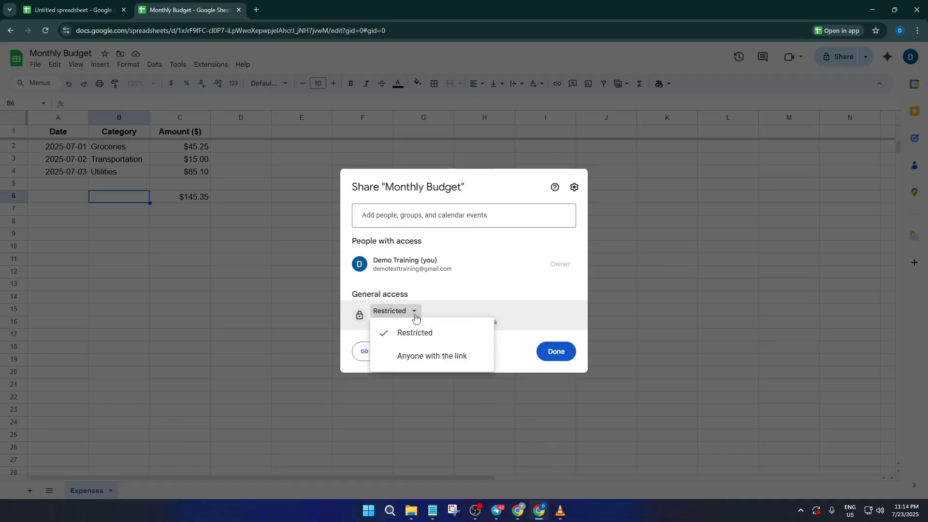
{"action": "left_click", "coordinate": [431, 357]}
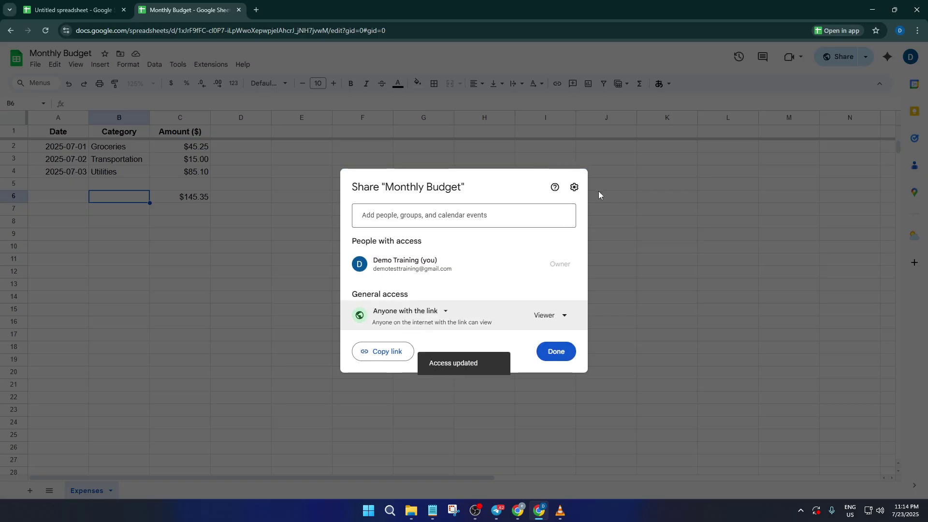
{"action": "left_click", "coordinate": [556, 351]}
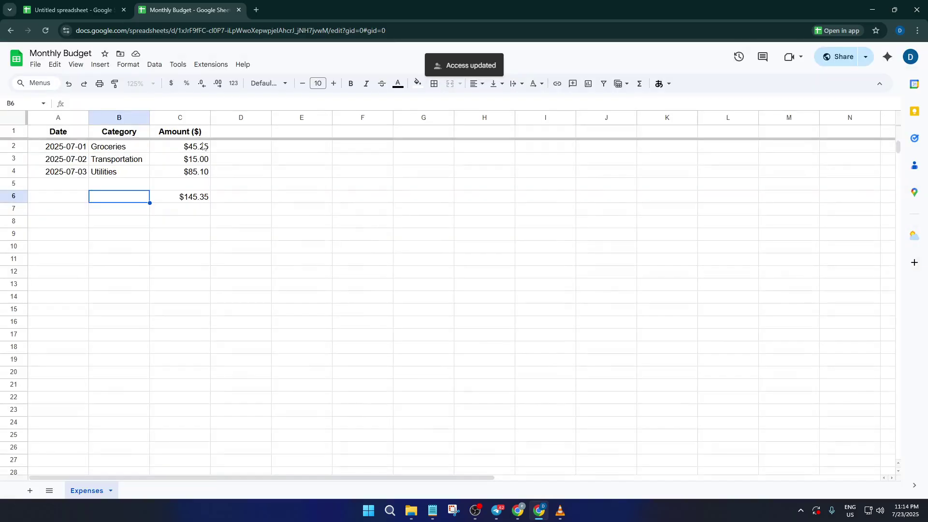
{"action": "left_click", "coordinate": [34, 64]}
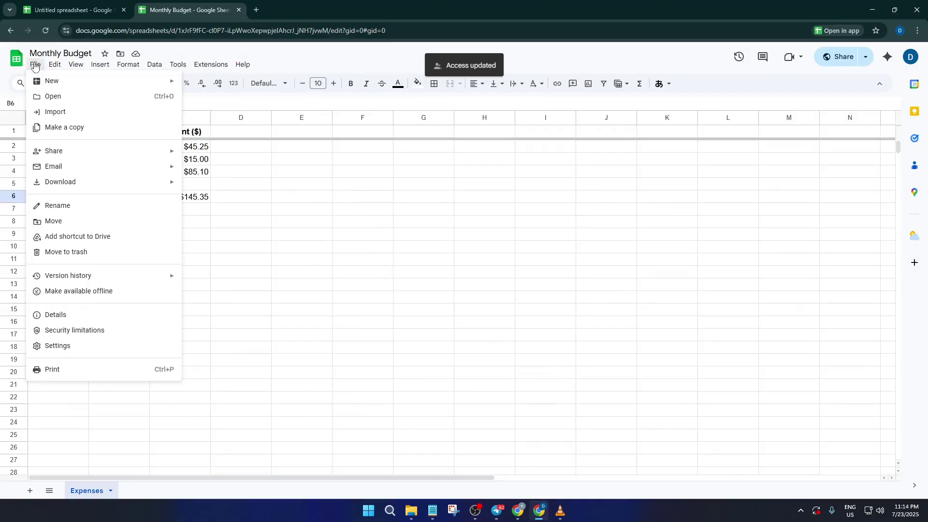
{"action": "mouse_move", "coordinate": [151, 188]}
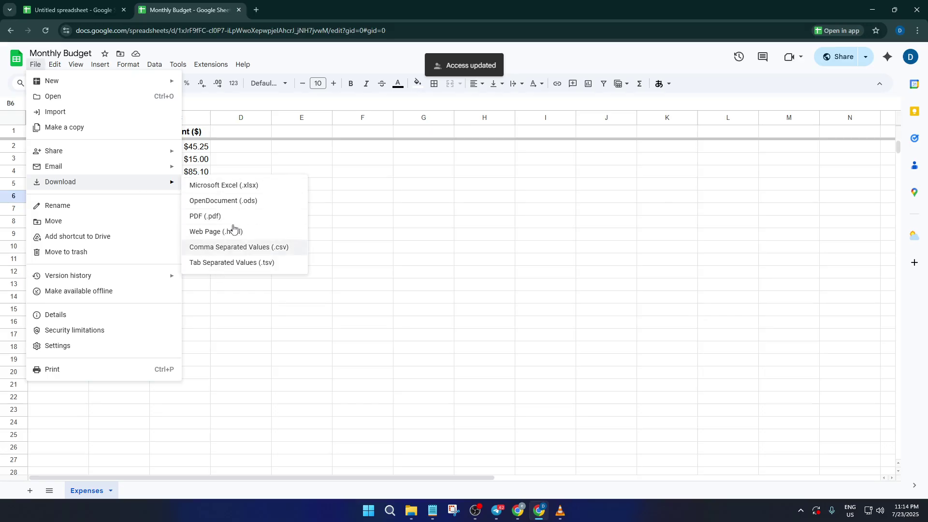
{"action": "left_click", "coordinate": [346, 193]}
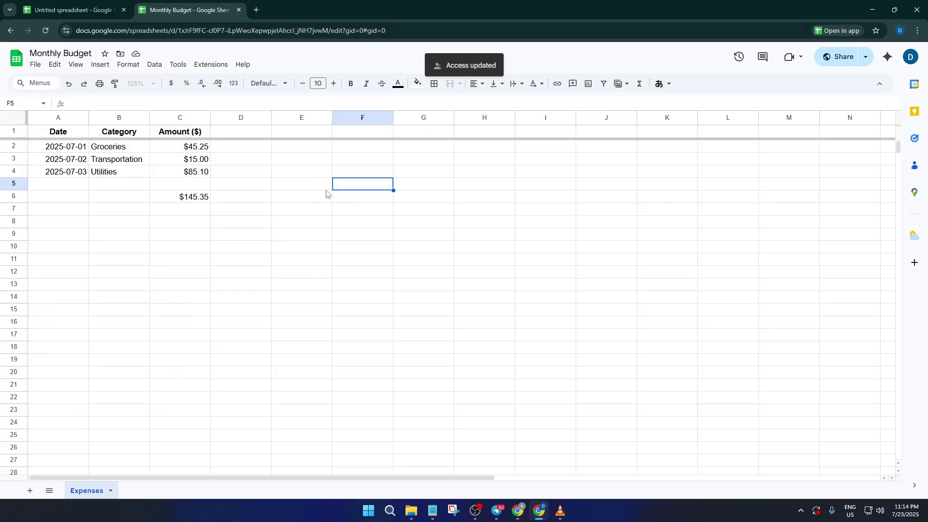